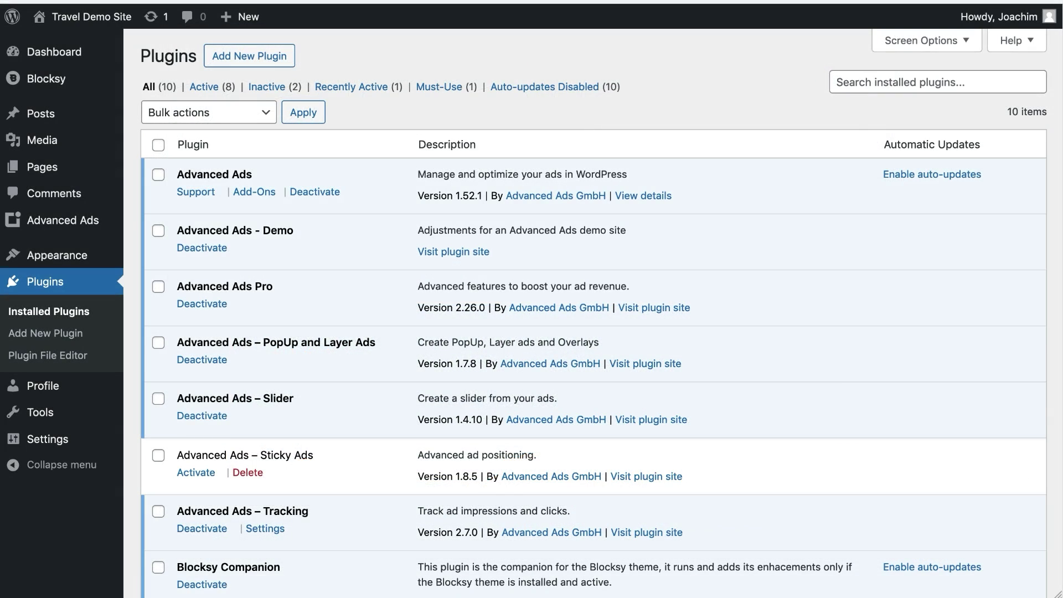
Activate the Sticky Ads add-on and start an image ad titled 'Mobile Banner Columbish (320×50)'
click(201, 473)
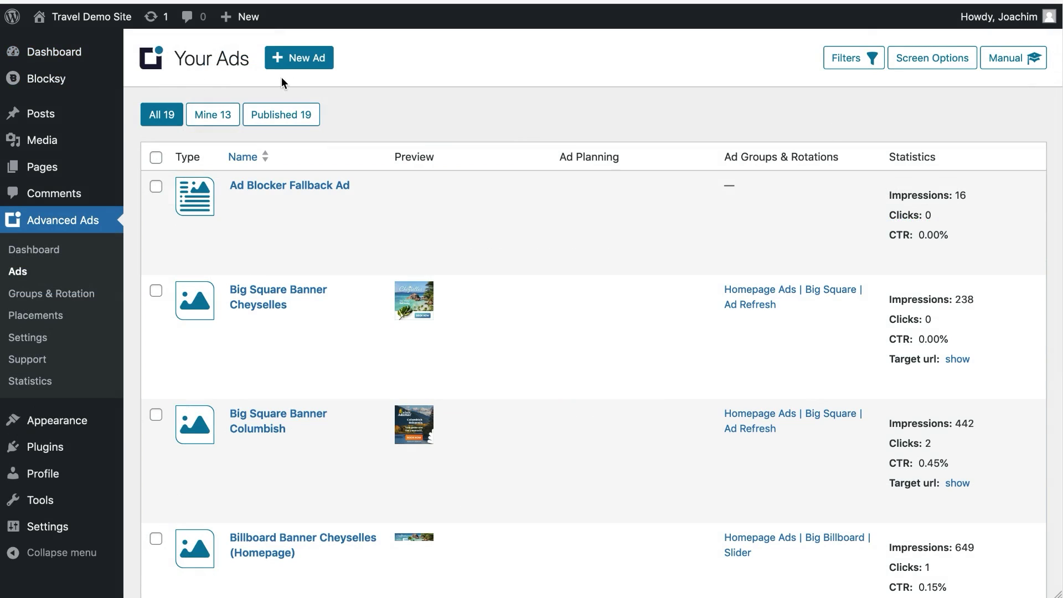
click(301, 62)
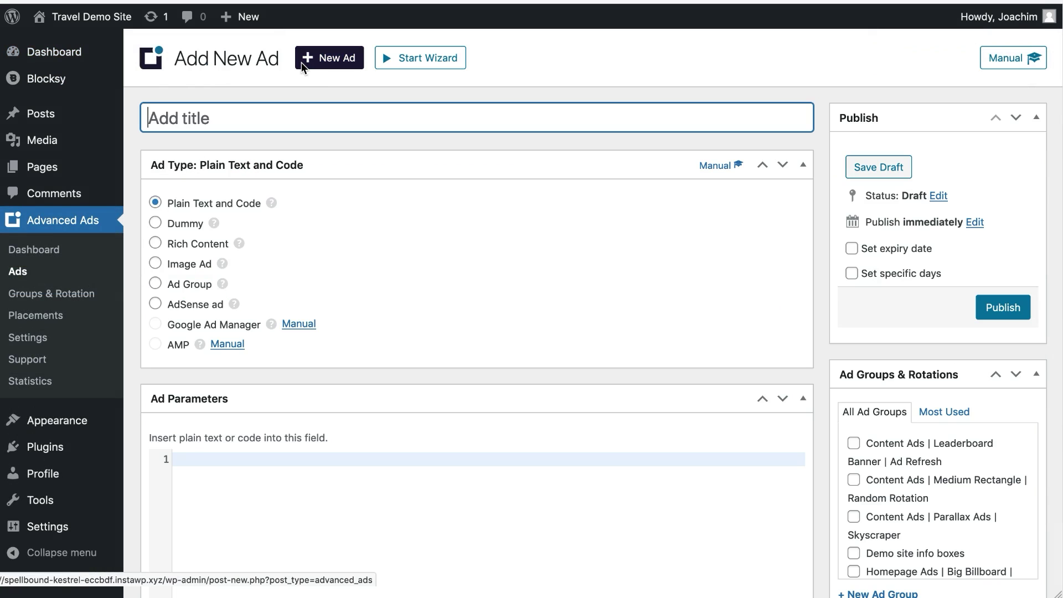
text(Mobile Banner Columbish (320×50))
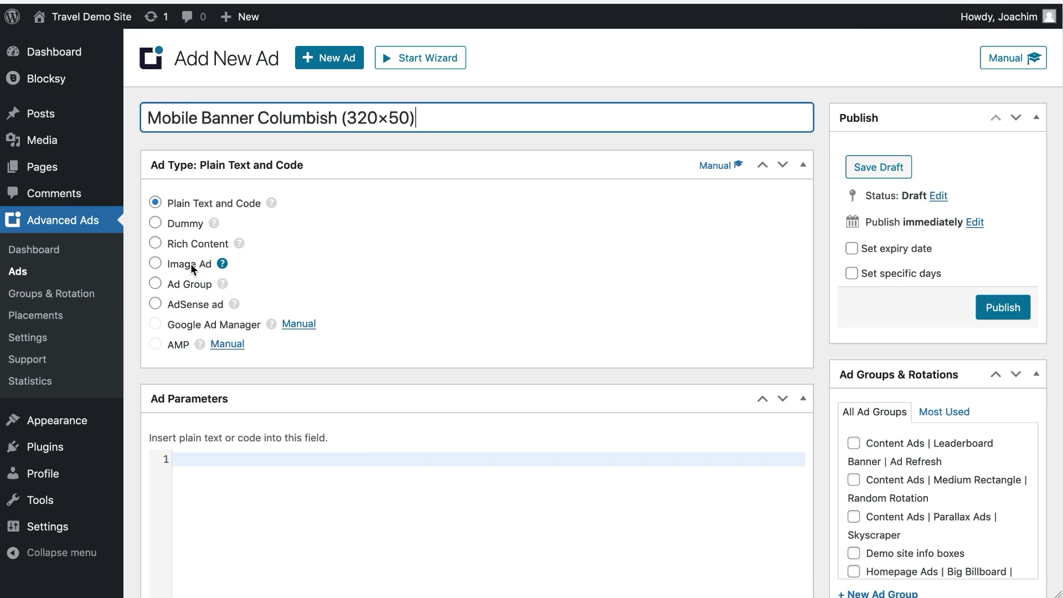
click(190, 264)
click(204, 449)
click(107, 438)
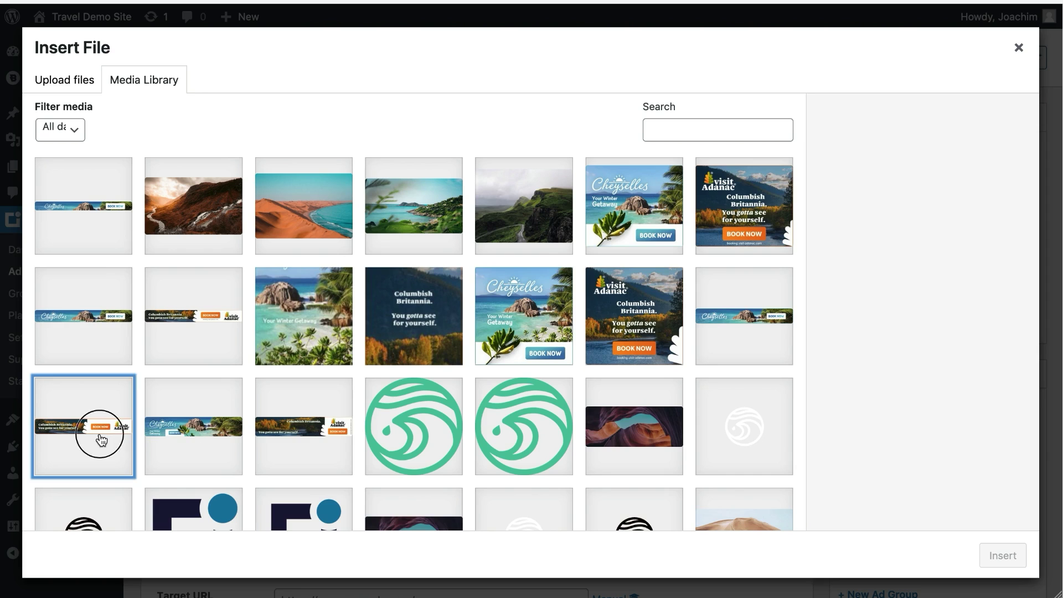
click(1003, 554)
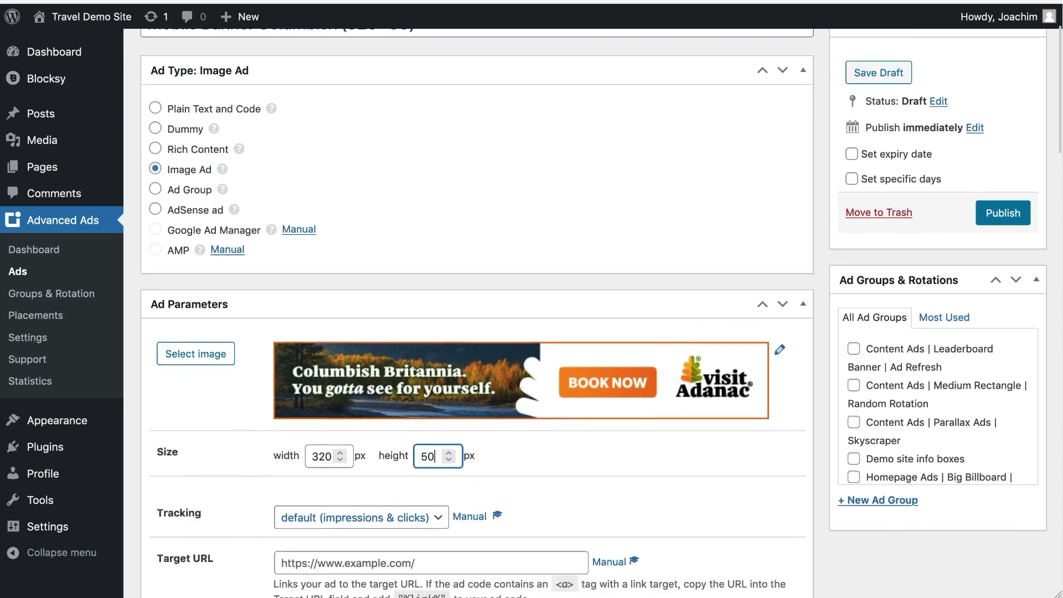
scroll(476, 310, down, 5)
text(https://wpadvancedads.com)
scroll(716, 41, up, 3)
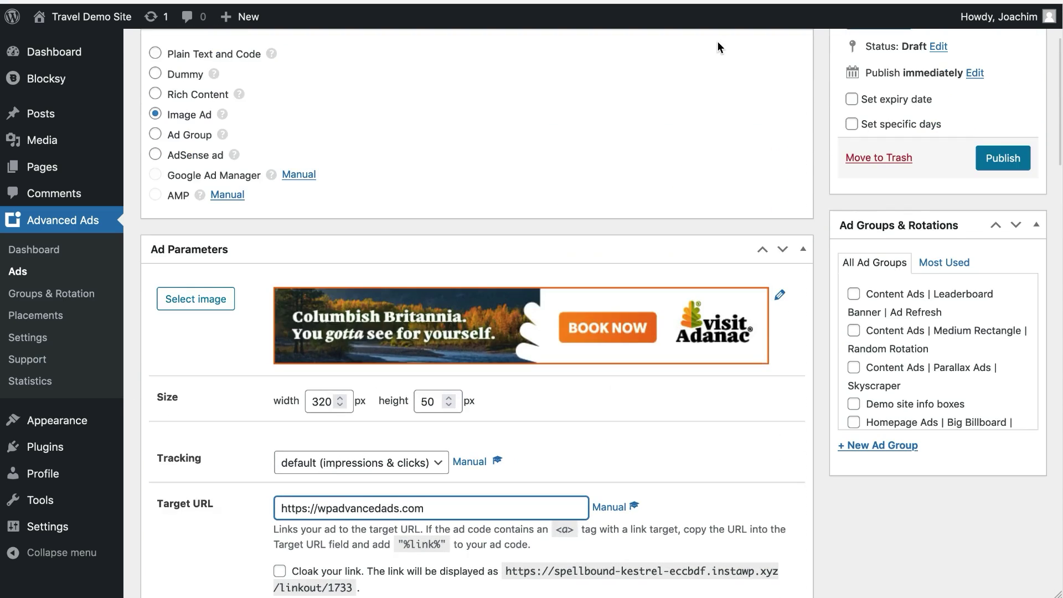
scroll(786, 86, up, 4)
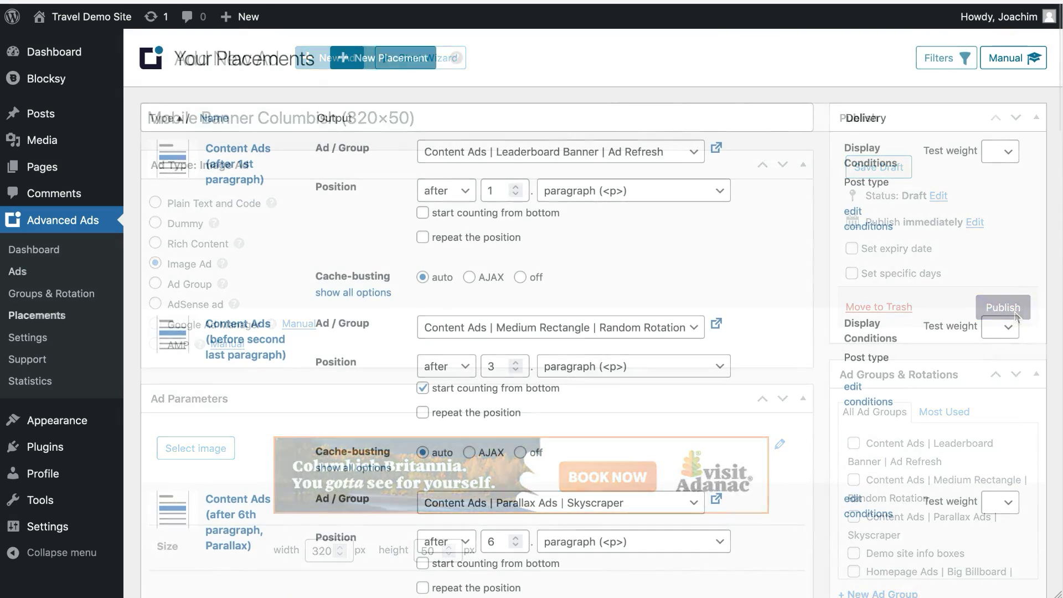
Save a Footer Bar placement 'Anchor Ads (Mobile)' serving the Mobile Banner Columbish (320×50) ad
click(361, 59)
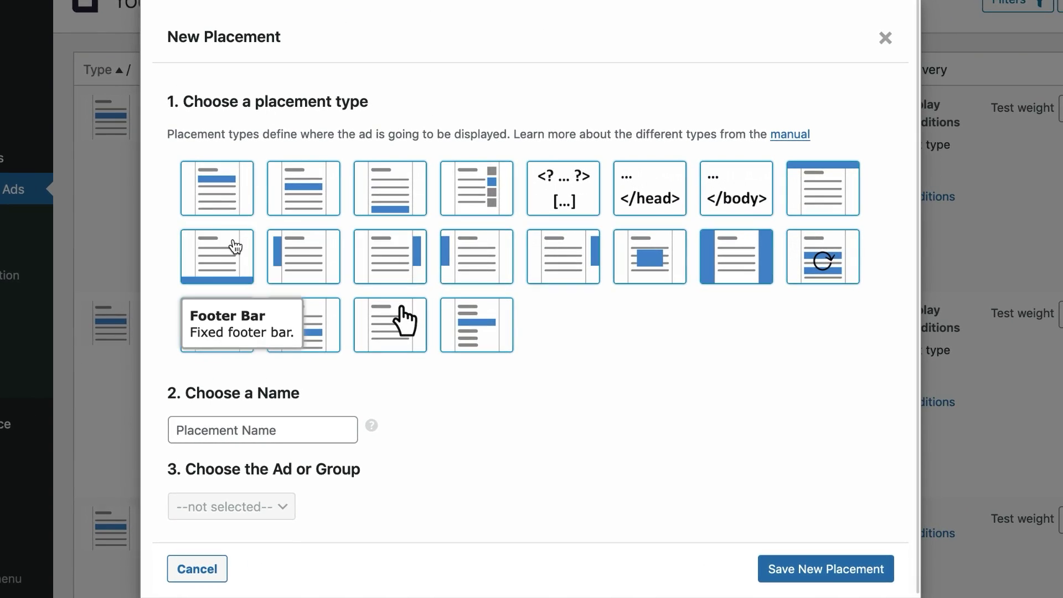
click(235, 246)
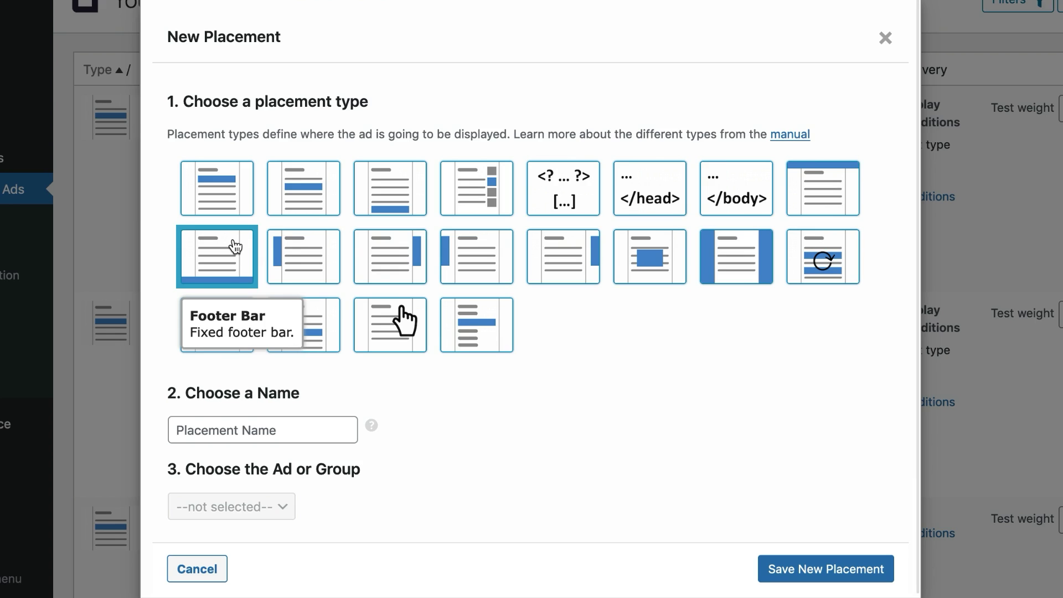
click(257, 422)
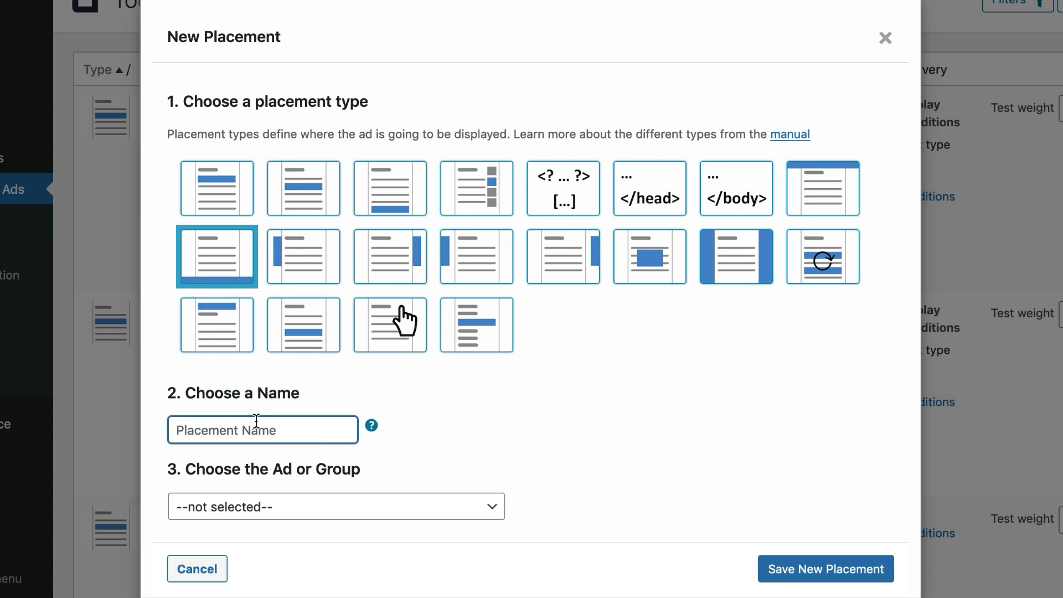
text(Anchor Ads (Mobile))
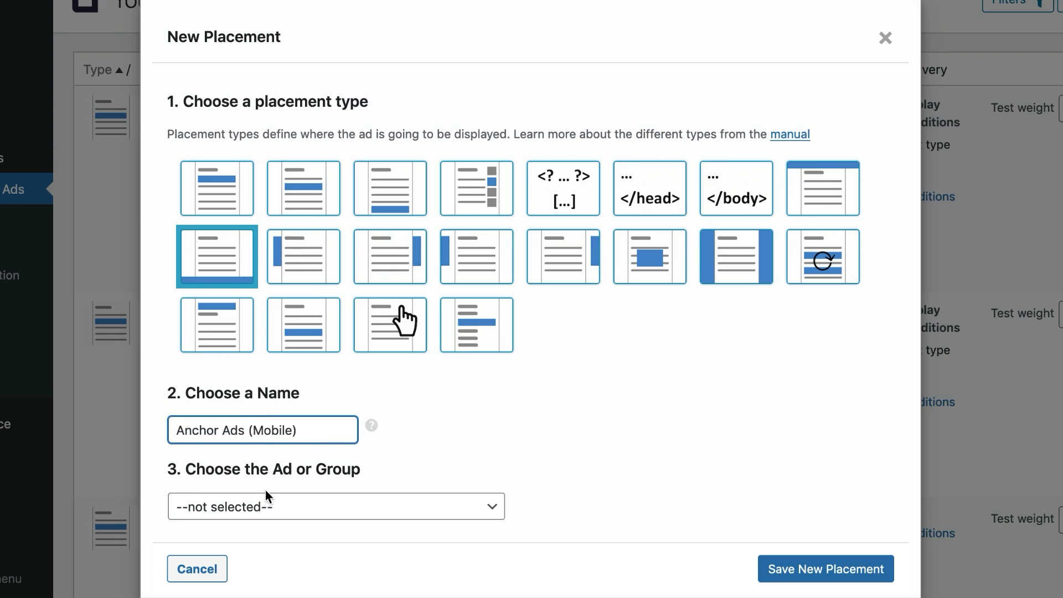
click(267, 505)
scroll(281, 441, down, 1)
scroll(282, 441, down, 3)
click(281, 423)
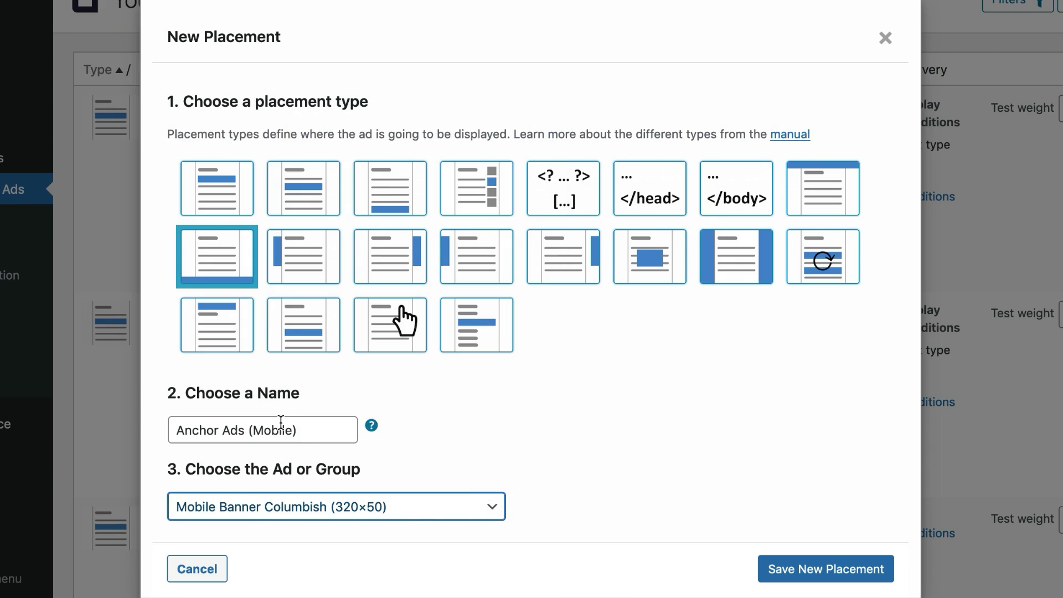
click(846, 565)
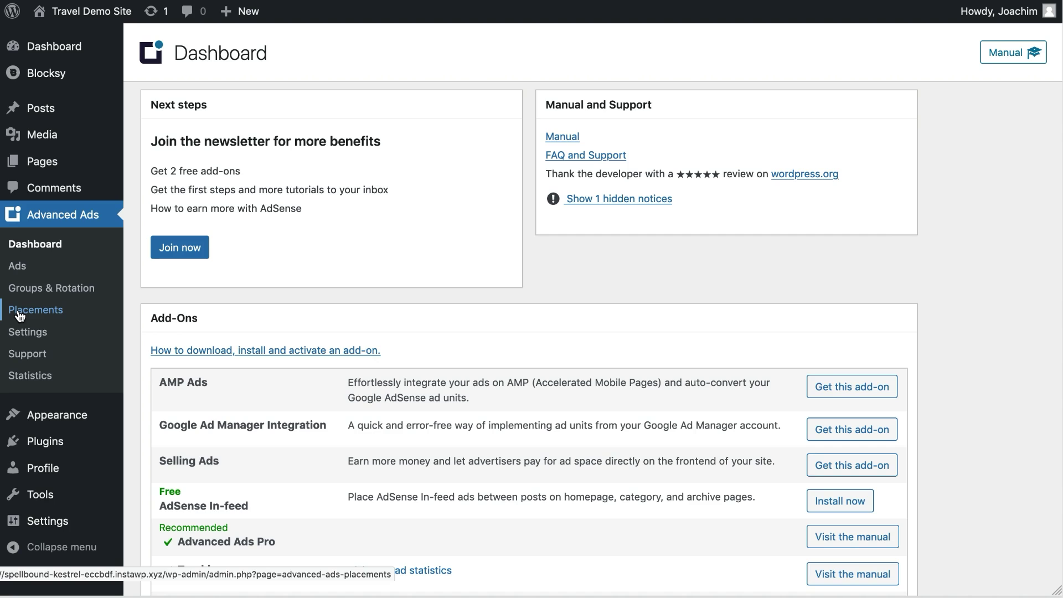
Open all options for the Anchor Ads (Mobile) placement
click(20, 315)
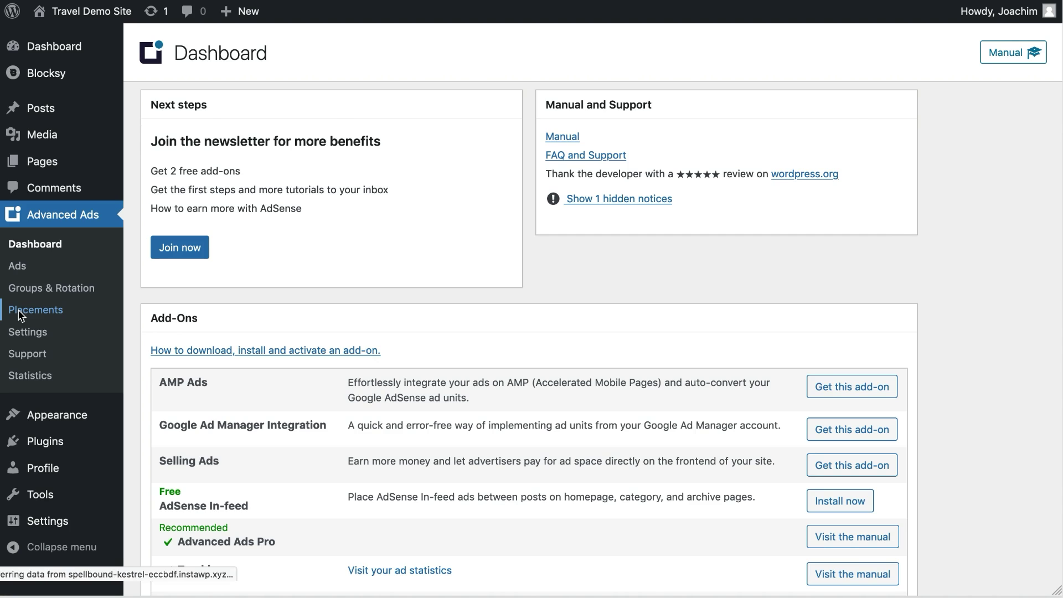
scroll(593, 310, down, 5)
scroll(593, 310, down, 5)
scroll(593, 310, down, 5)
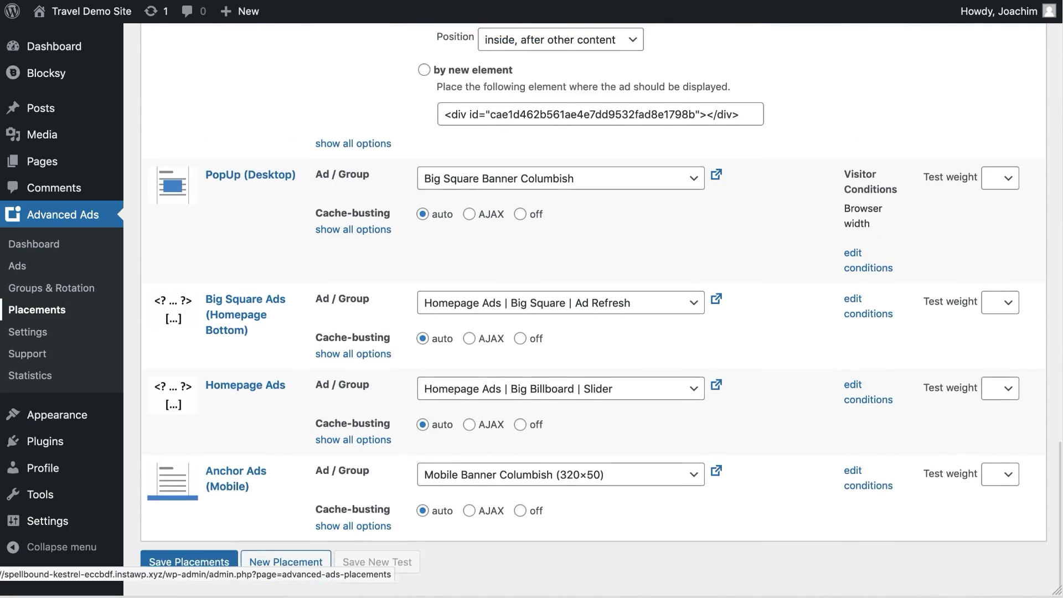
scroll(593, 310, down, 2)
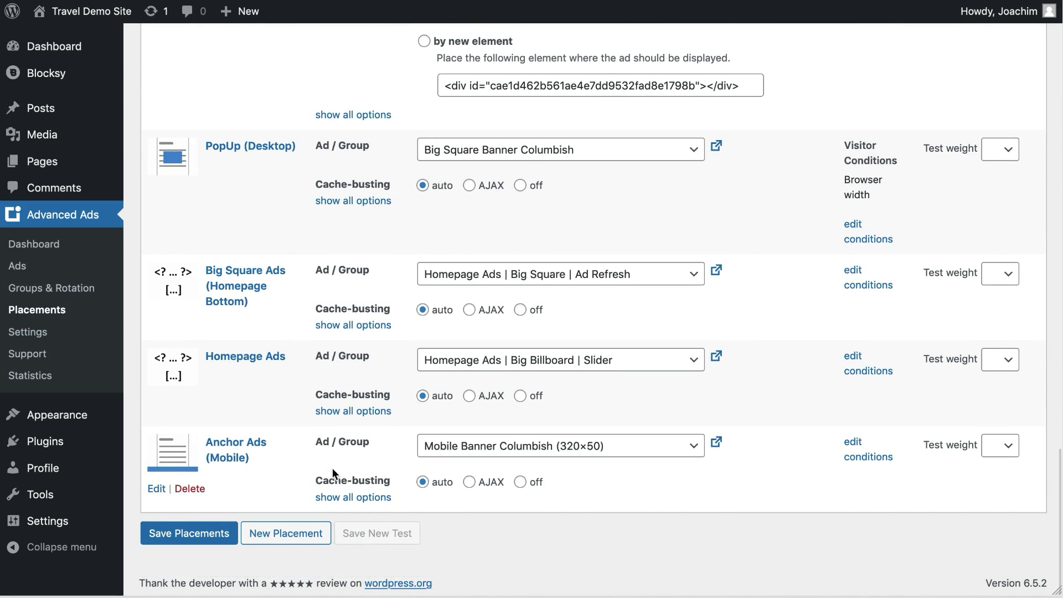
click(356, 498)
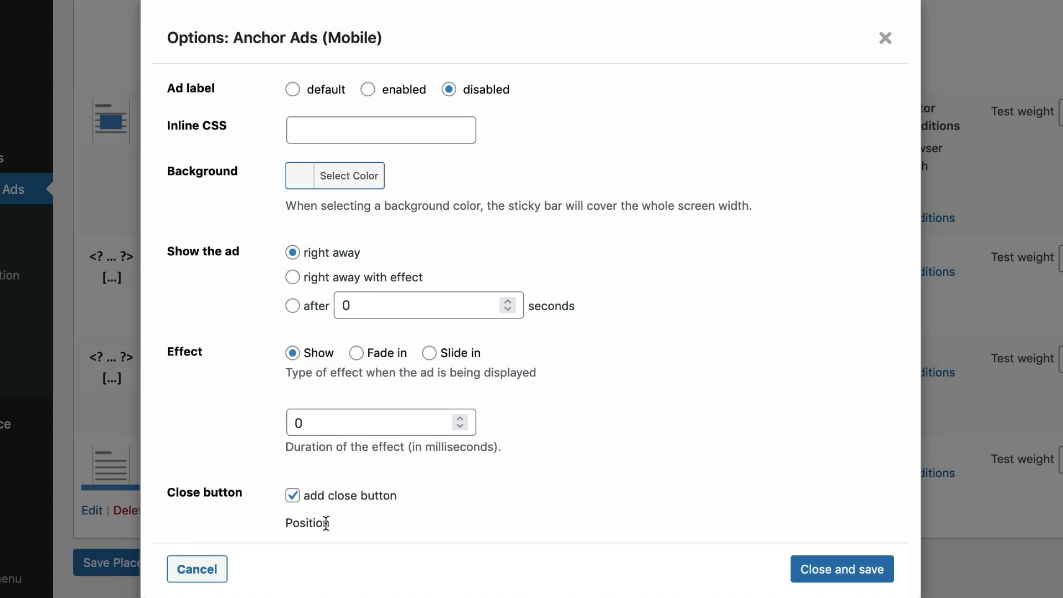
Show the anchor ad after 2 seconds with a 500 ms fade-in, and save
click(292, 305)
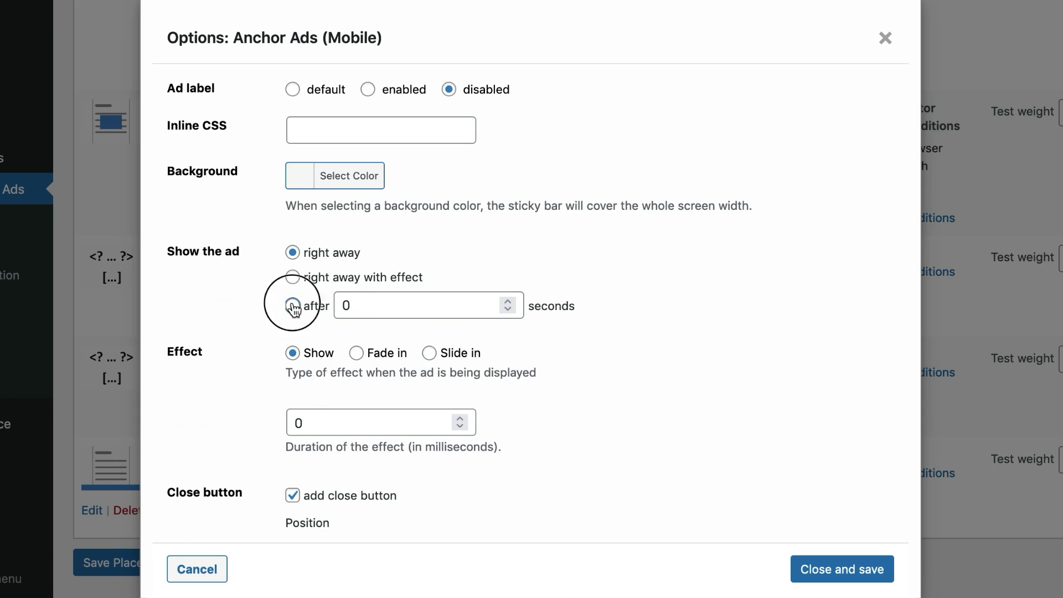
double_click(363, 306)
text(2)
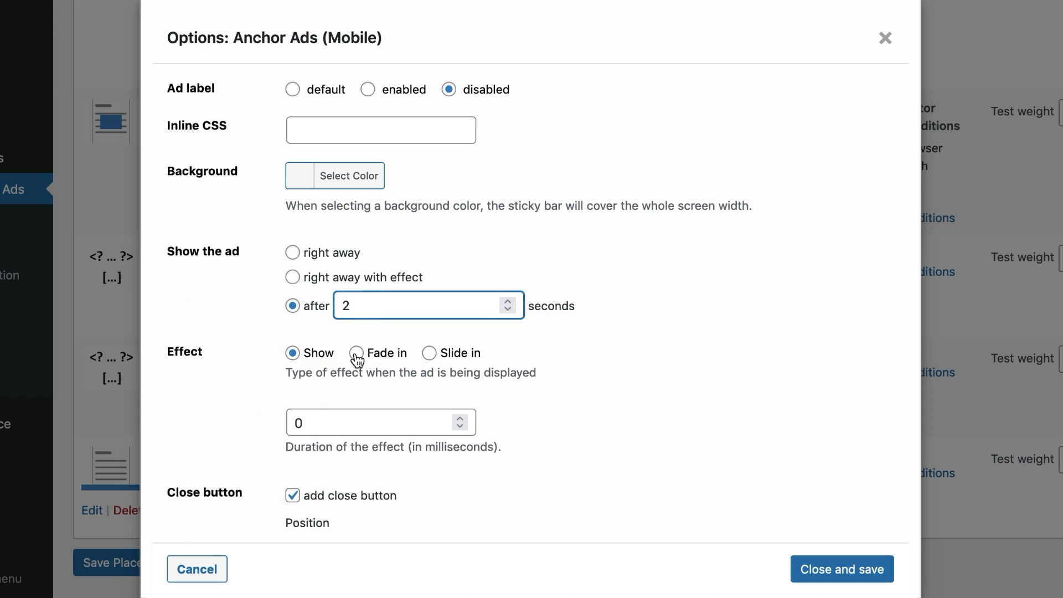
click(356, 353)
click(350, 417)
key(BackSpace)
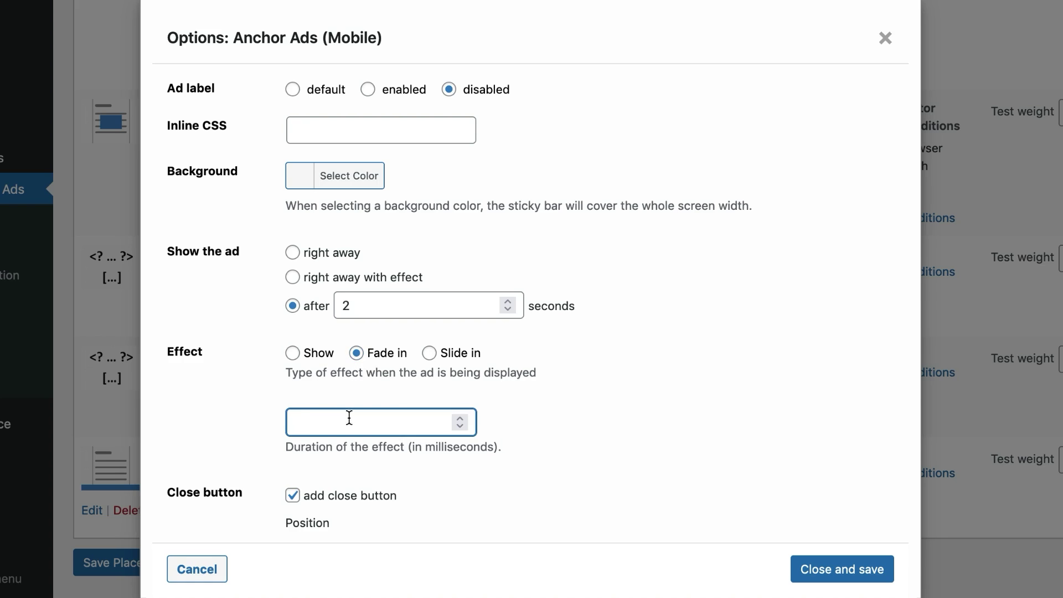
text(500)
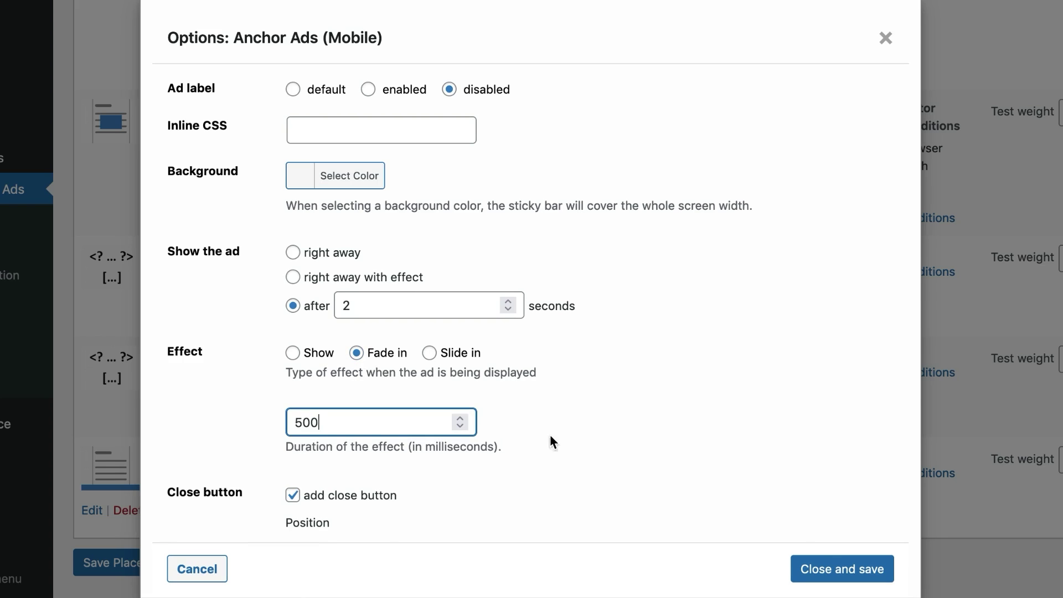
click(850, 571)
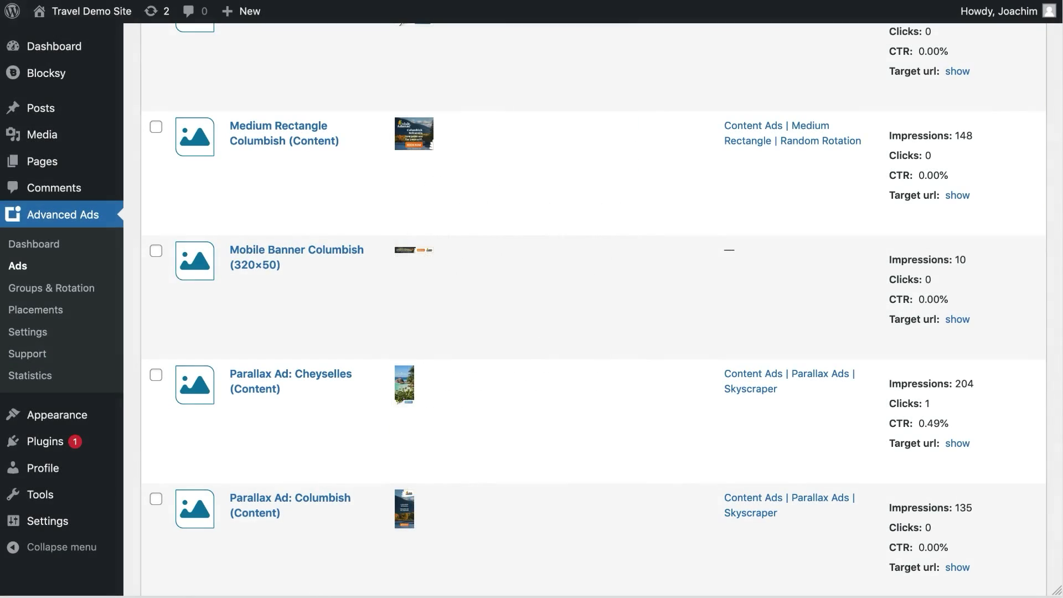
Add a Device visitor condition with Tablet deselected to Mobile Banner Columbish, and update the ad
click(272, 257)
scroll(272, 258, down, 5)
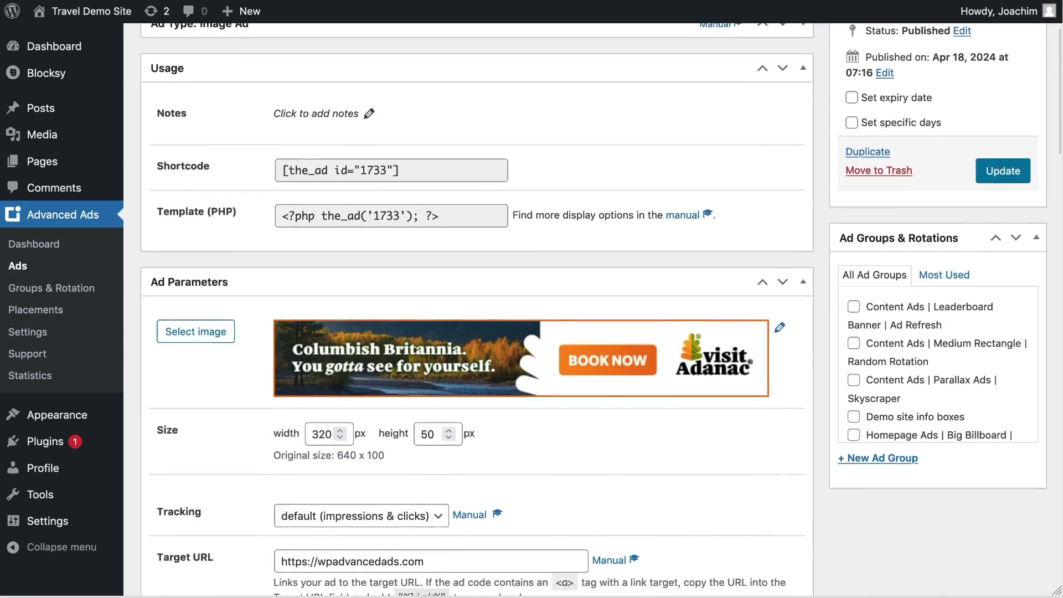
scroll(476, 310, down, 10)
scroll(476, 310, down, 8)
scroll(476, 310, down, 1)
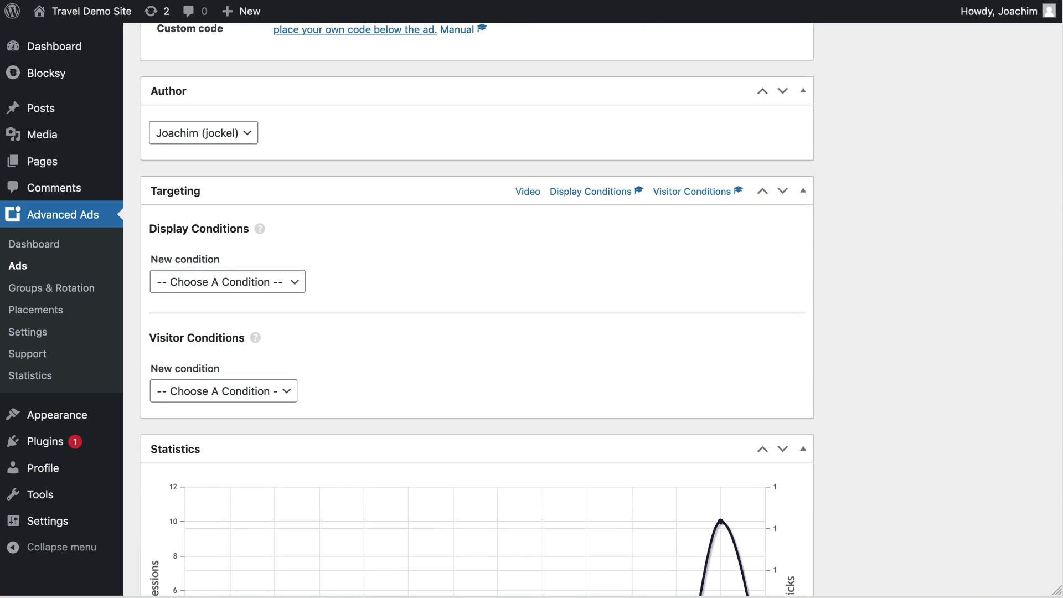
click(278, 389)
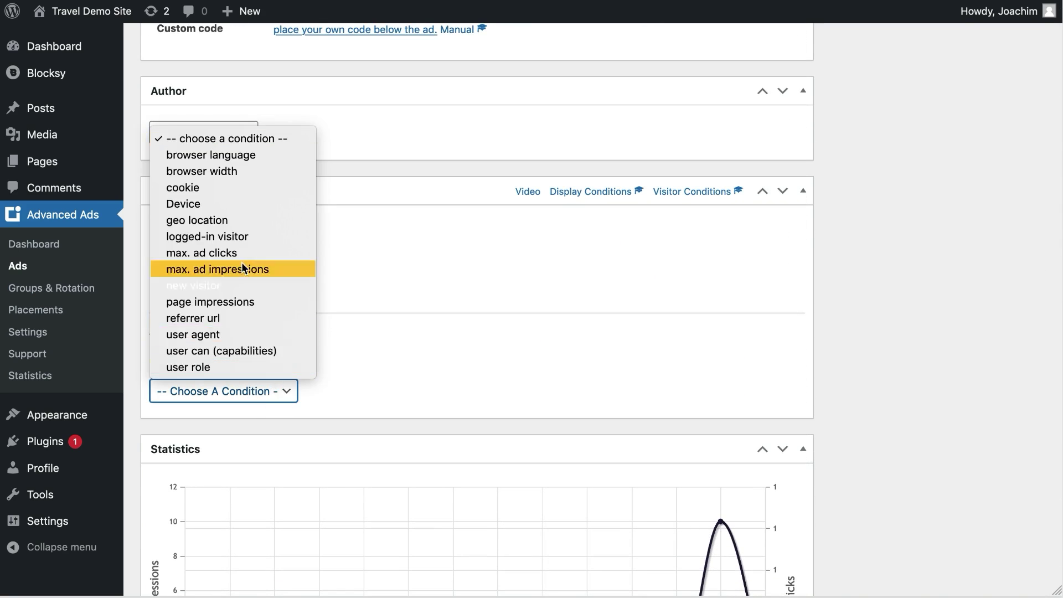
click(226, 204)
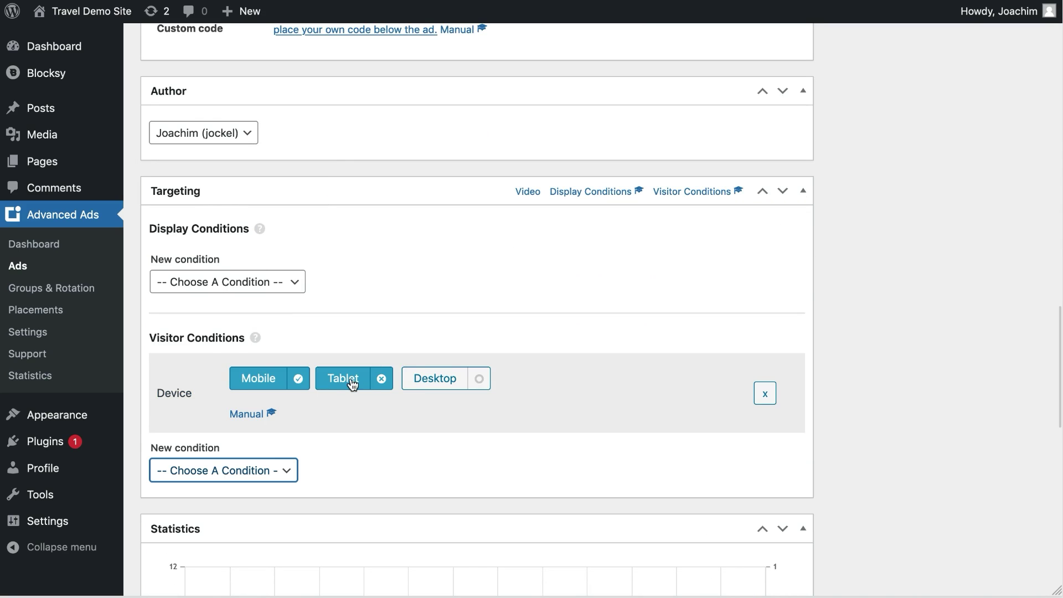
click(352, 384)
scroll(352, 384, up, 3)
scroll(352, 384, up, 16)
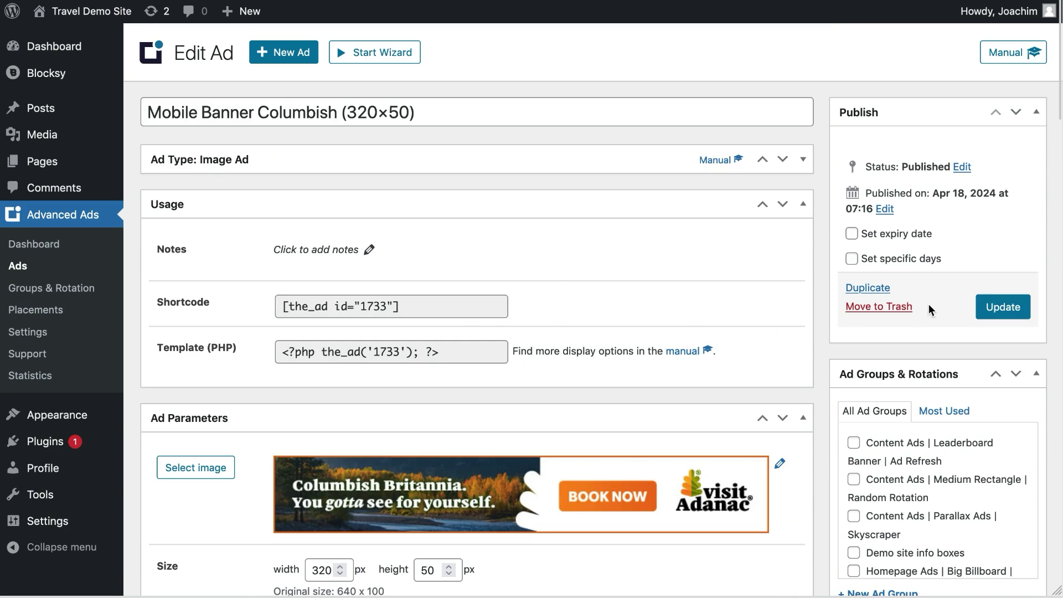
click(992, 305)
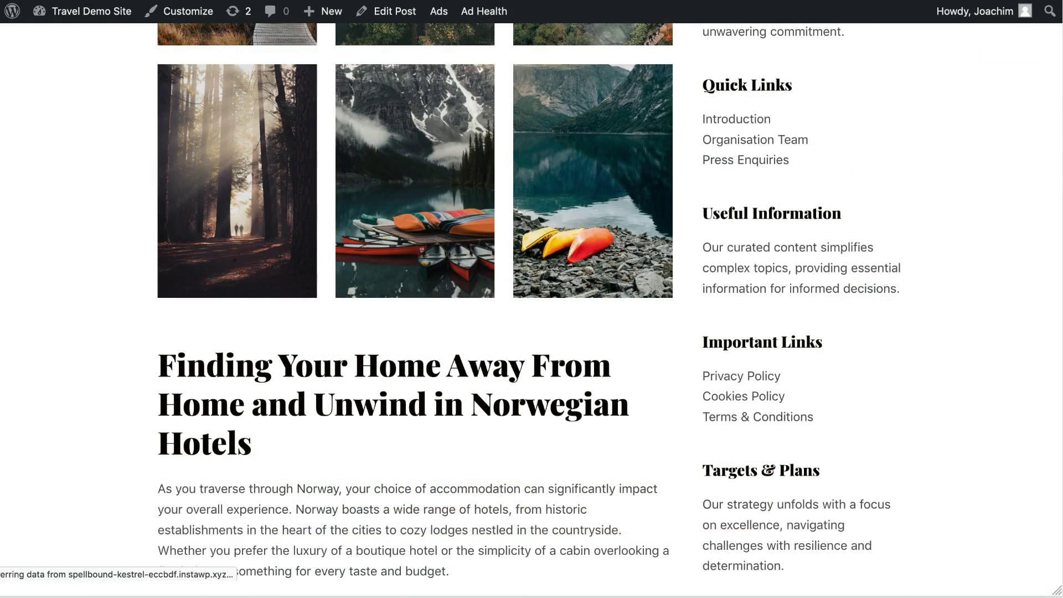
Scroll through the Norwegian hotels post to check for the footer-bar ad
scroll(532, 310, down, 3)
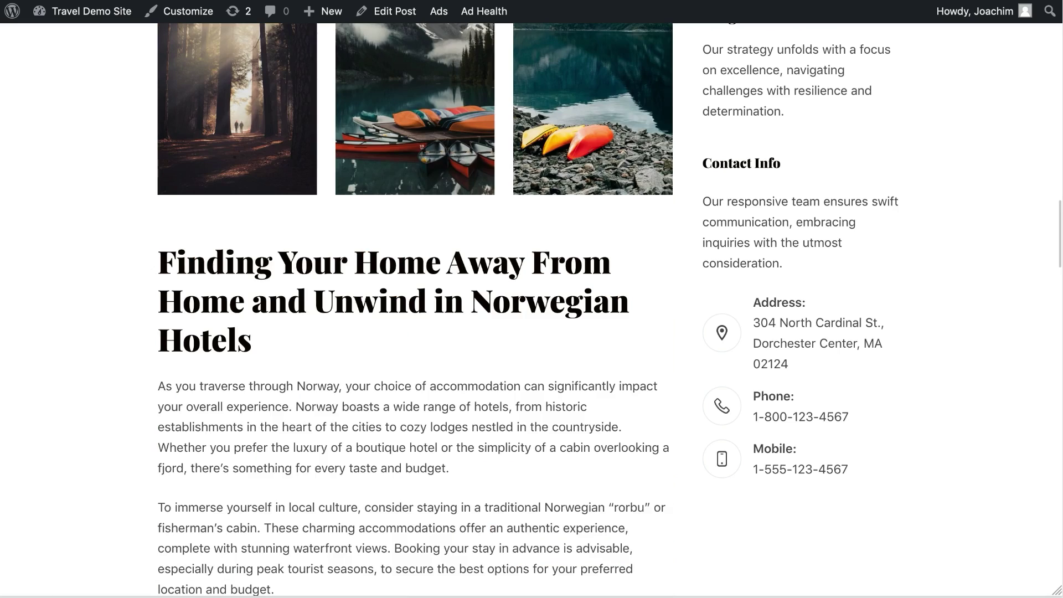
scroll(531, 310, up, 2)
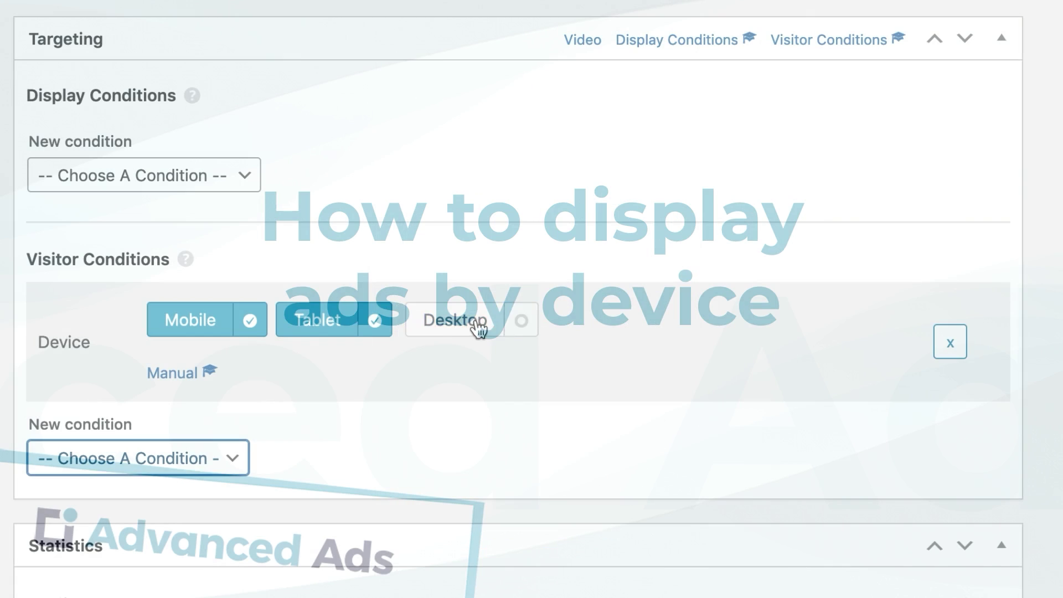
Set the ad's Device condition to Desktop only, excluding tablet and mobile
click(474, 325)
click(337, 321)
click(210, 321)
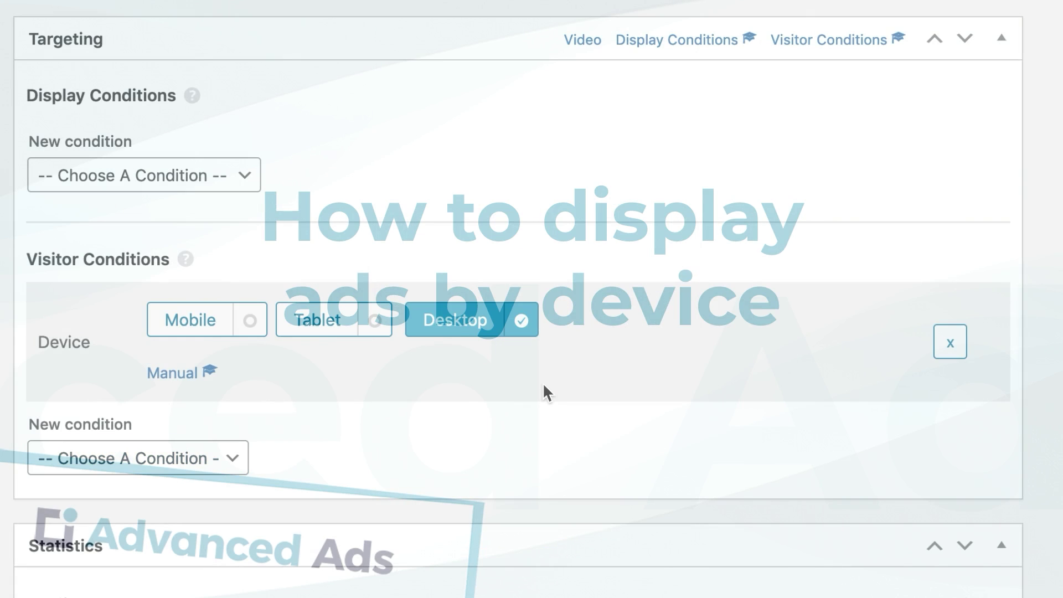
Add Desktop and Mobile Leaderboard Ads to the group; give the placement Leaderboard Device Switch
click(573, 389)
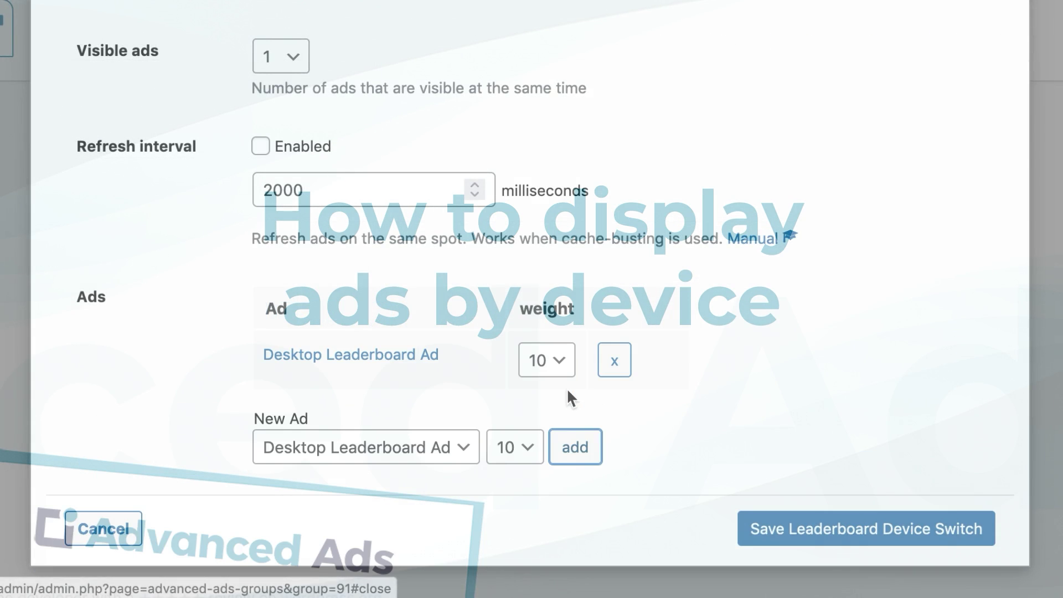
click(454, 459)
click(451, 466)
click(579, 454)
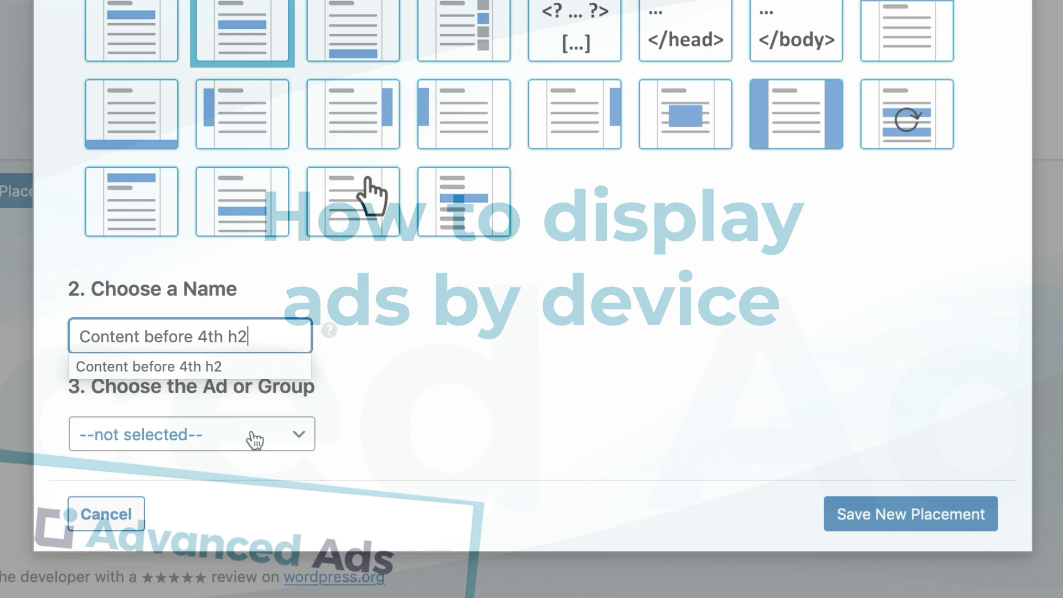
click(254, 440)
click(256, 473)
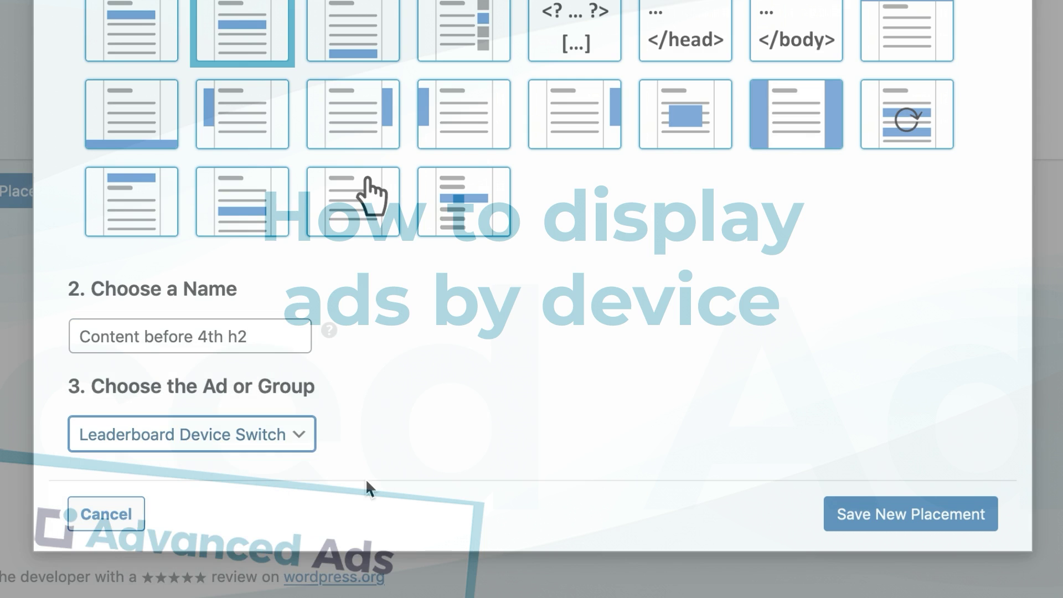